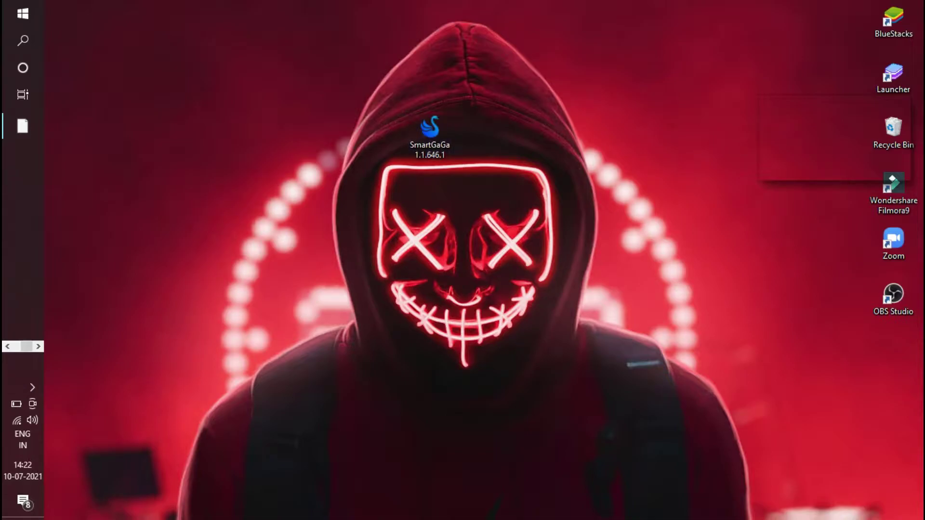
Step: Run the SmartGaGa 1.1 setup, set the destination folder to D:\ and start the installation
click(554, 379)
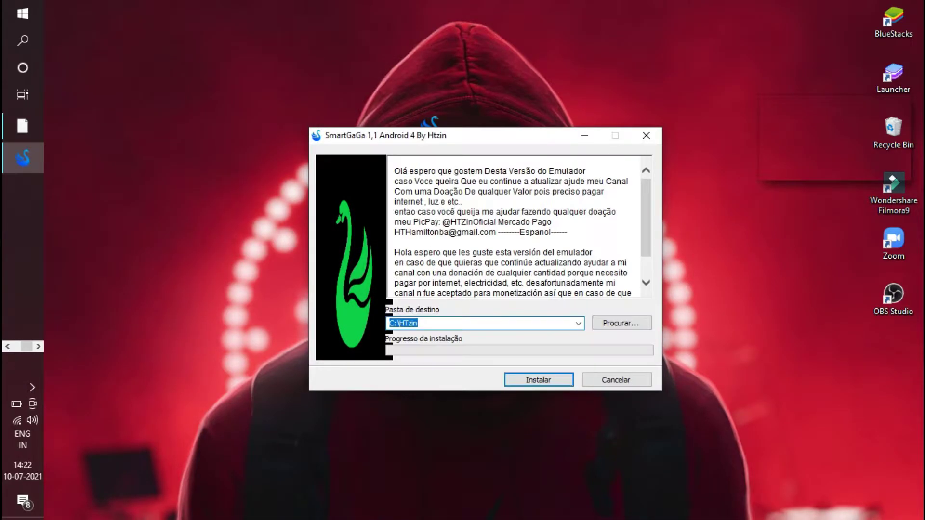
click(620, 323)
click(429, 256)
drag(577, 268, 576, 293)
click(453, 283)
click(502, 350)
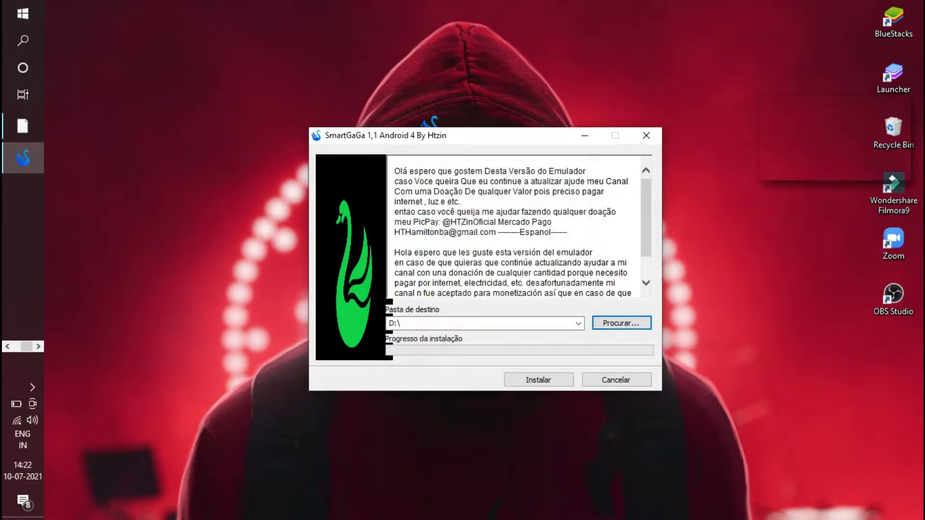
click(538, 379)
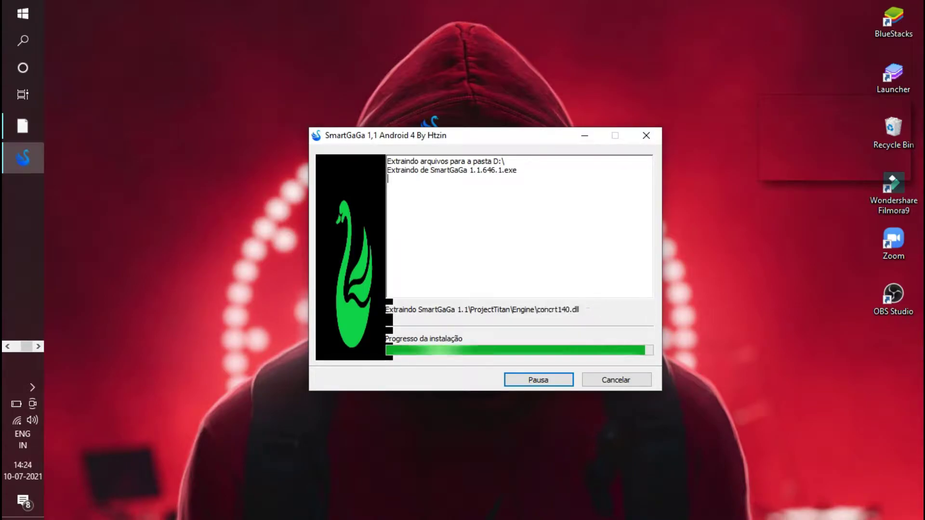
Step: In File Explorer, open the folder D:\SmartGaGa 1.1\ProjectTitan\Engine
click(22, 189)
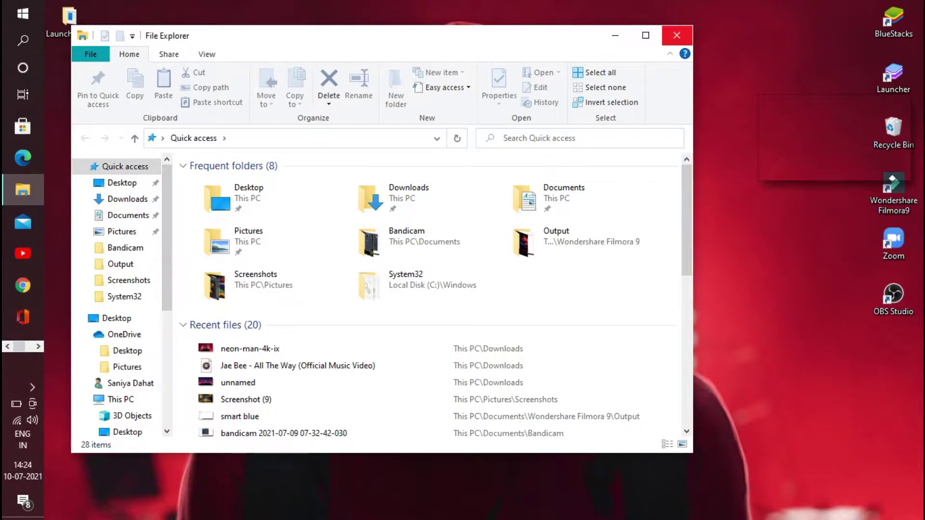
click(646, 36)
scroll(114, 435, down, 3)
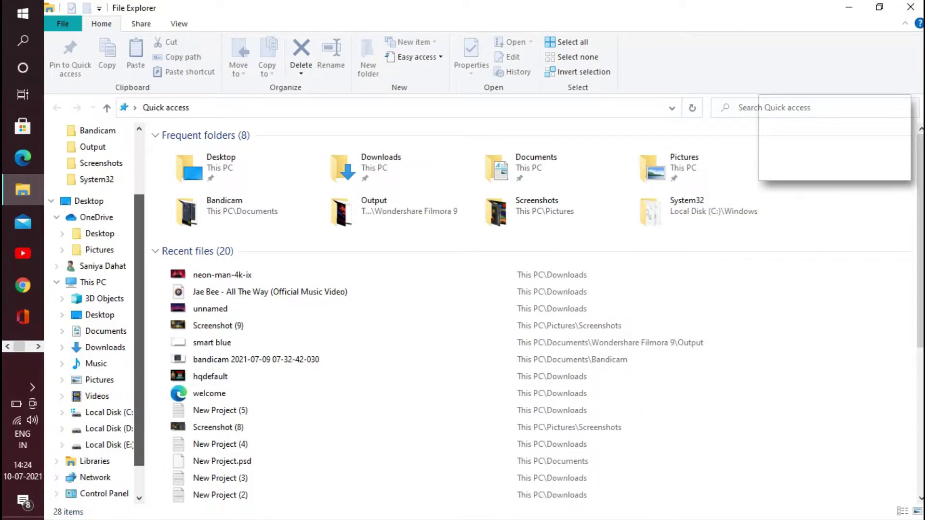
drag(109, 430, 110, 433)
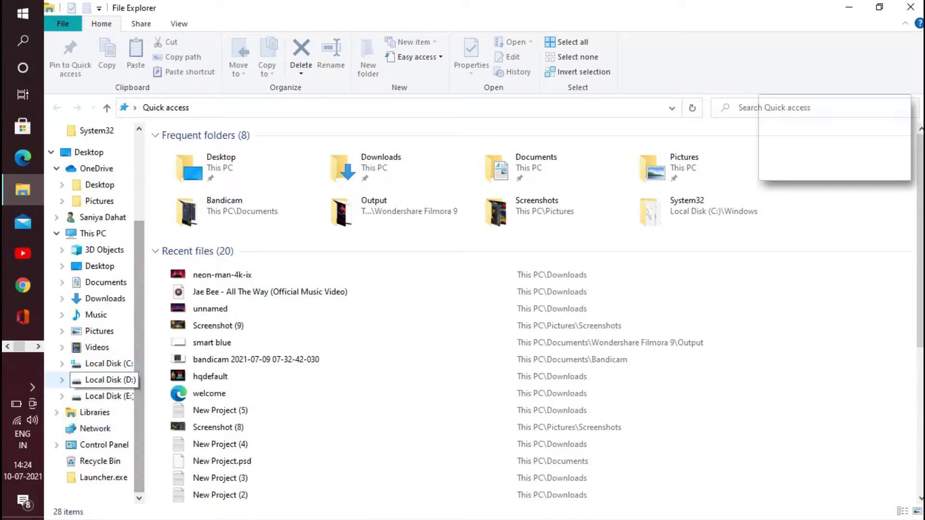
click(103, 380)
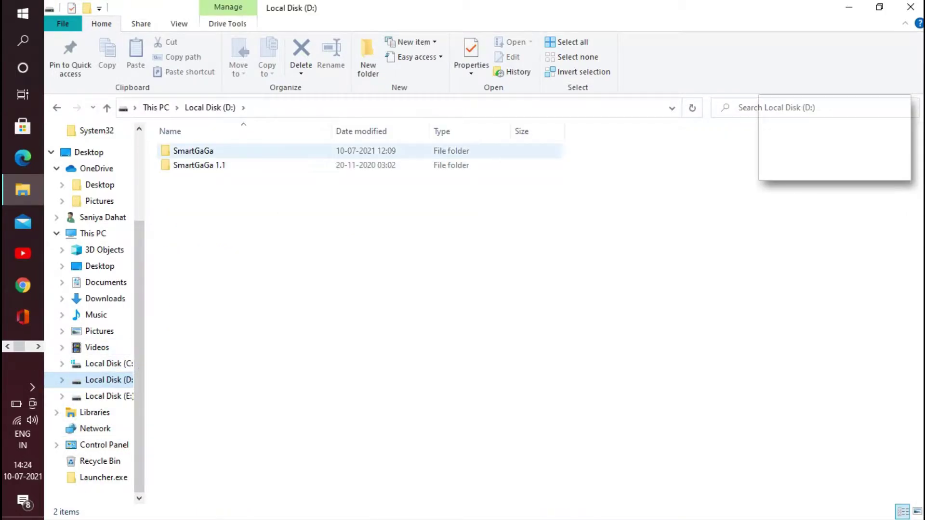
double_click(199, 165)
double_click(195, 151)
double_click(186, 168)
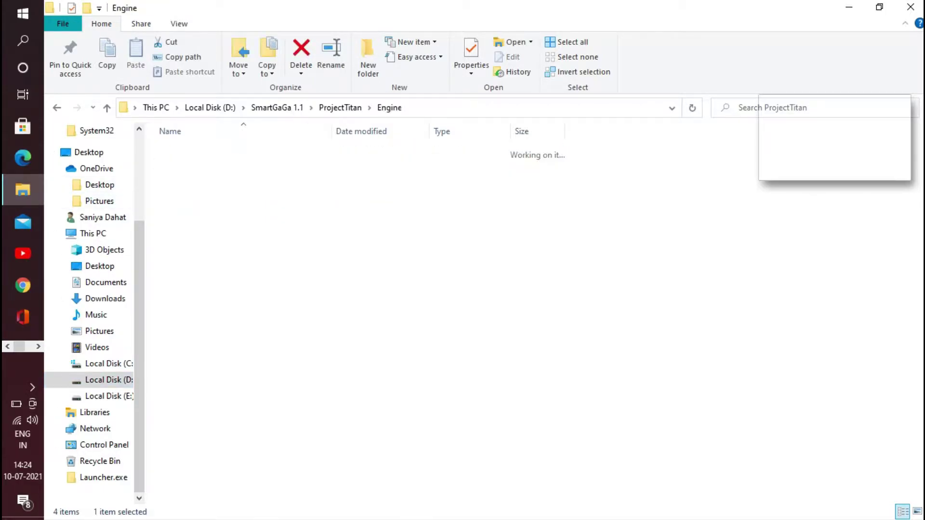
Step: Set the Launcher application in the Engine folder to run as an administrator and apply the change
scroll(231, 211, down, 6)
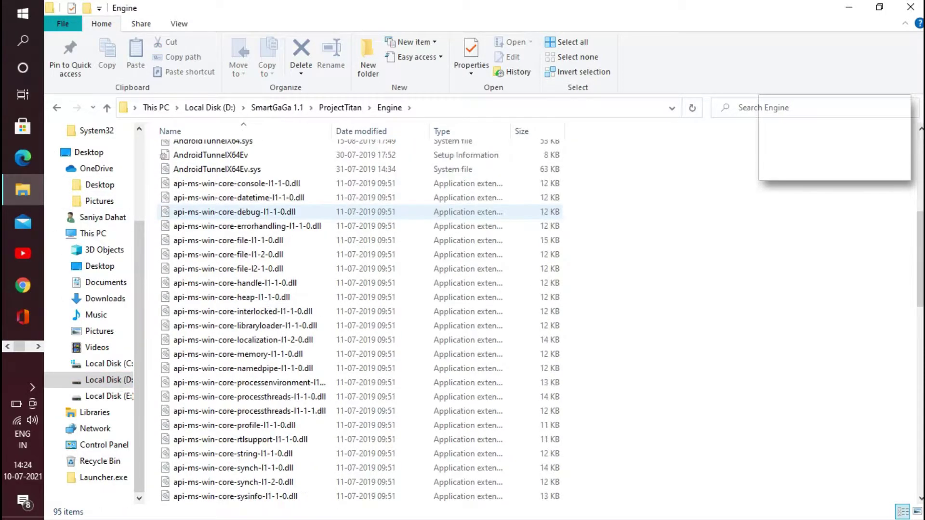
scroll(231, 212, down, 14)
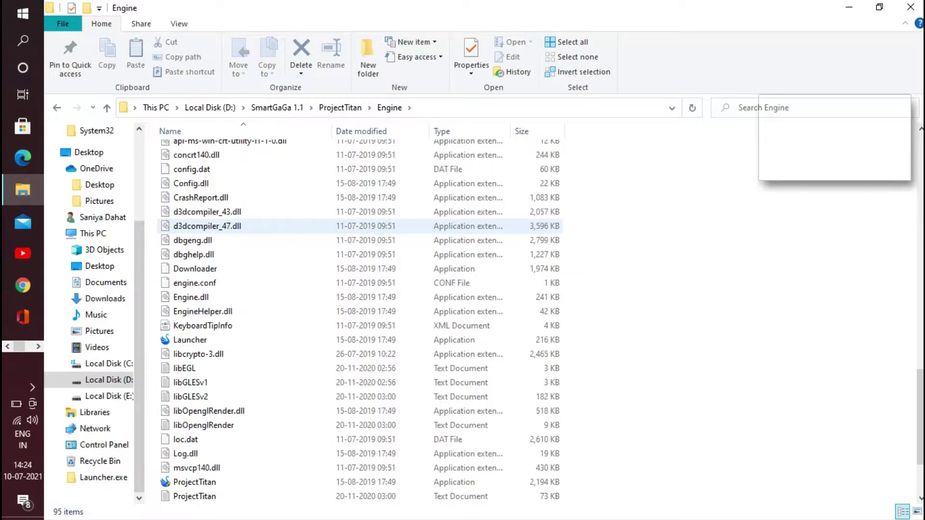
scroll(231, 225, down, 3)
click(196, 240)
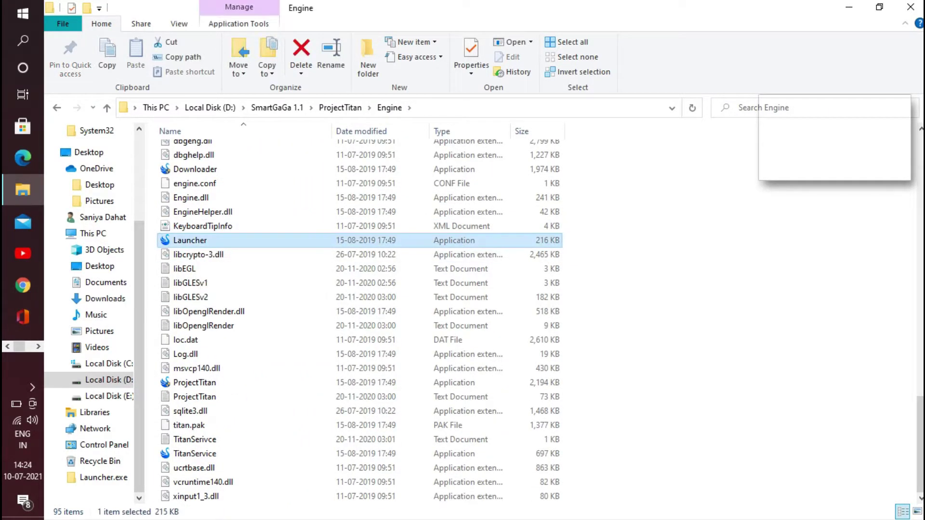
right_click(196, 240)
click(92, 509)
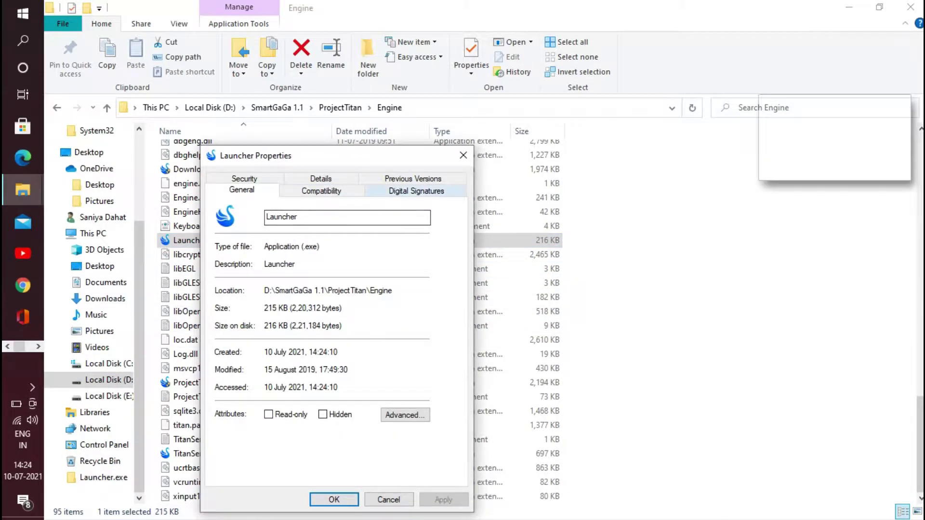
click(320, 191)
click(225, 406)
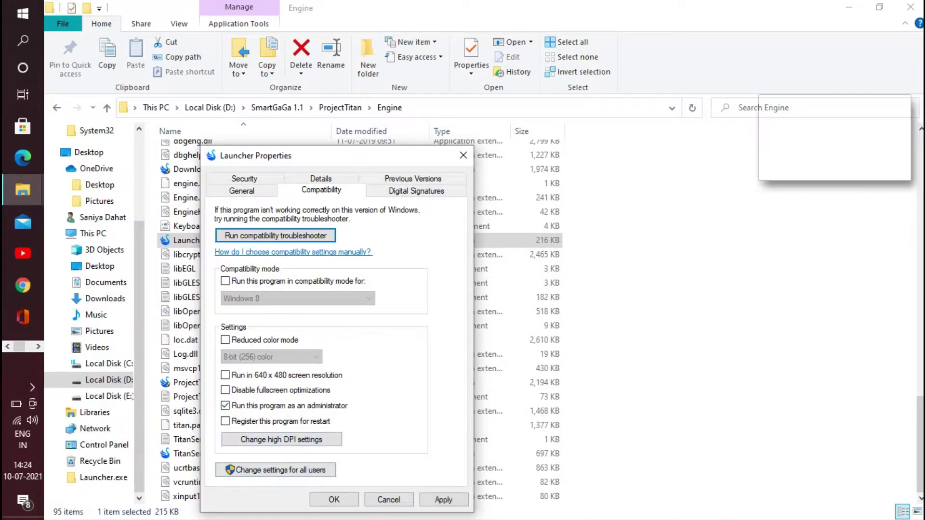
click(444, 500)
click(333, 500)
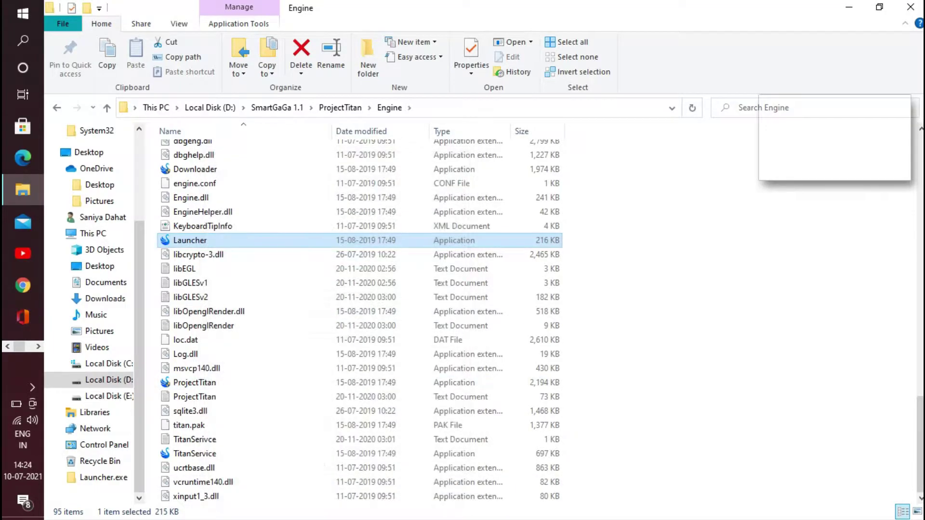
Step: Create a desktop shortcut to the Launcher application and close File Explorer
right_click(190, 240)
mouse_move(151, 405)
click(317, 436)
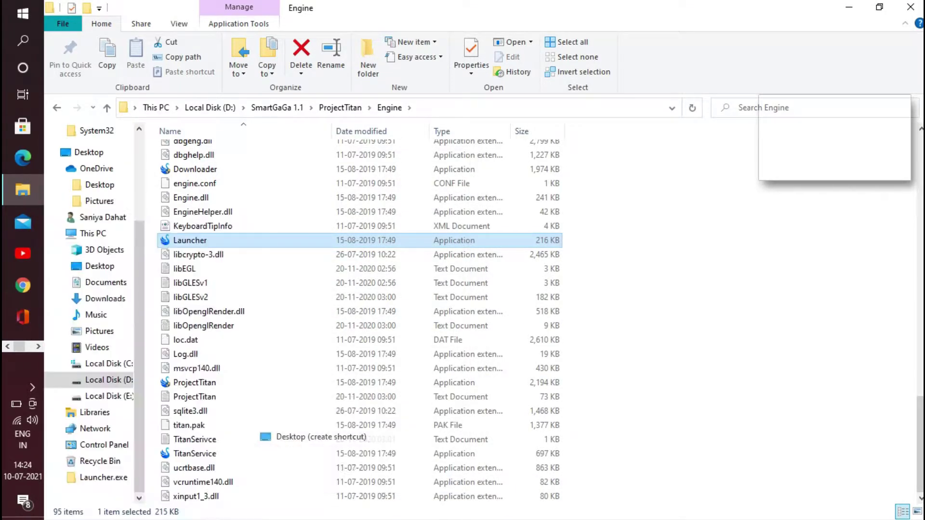
click(911, 7)
Step: Move the SmartGaGa 1.1.646.1 installer from the desktop to the Recycle Bin and empty the bin
right_click(476, 215)
click(511, 256)
drag(439, 139, 892, 127)
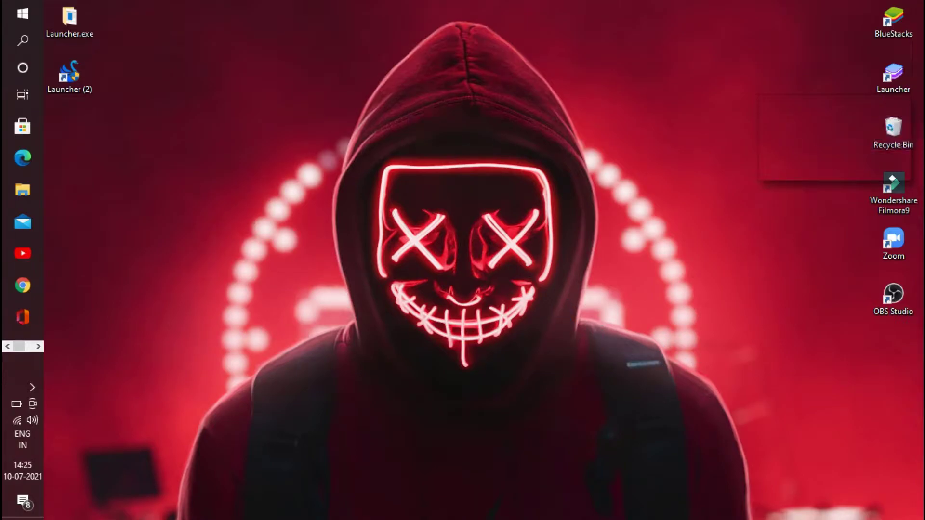
right_click(895, 118)
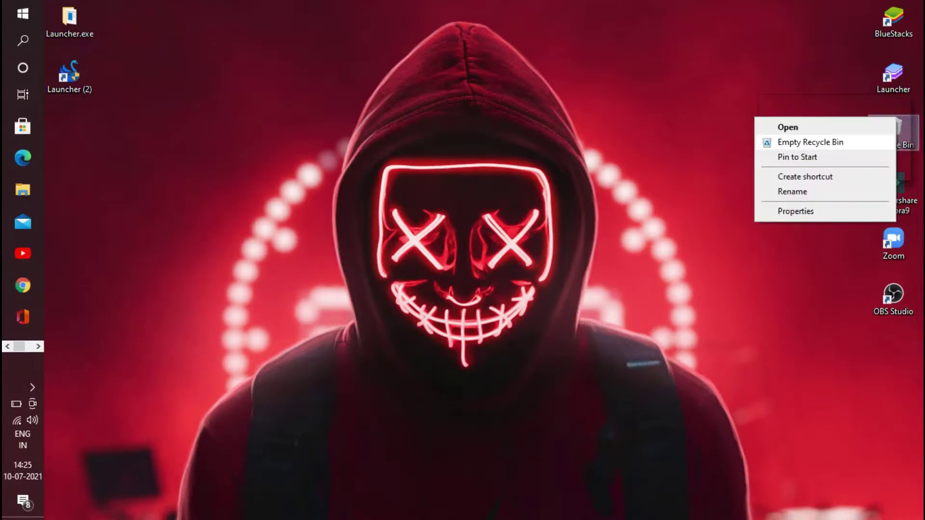
click(824, 143)
click(539, 278)
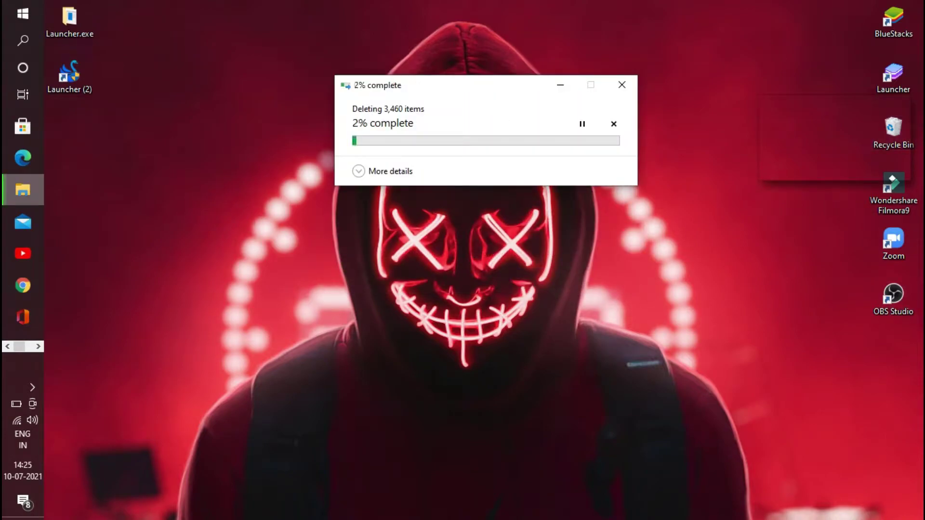
click(559, 85)
Step: Move the Launcher (2) shortcut to the lower middle of the desktop and start SmartGaGa
right_click(893, 133)
click(660, 121)
drag(69, 74, 636, 295)
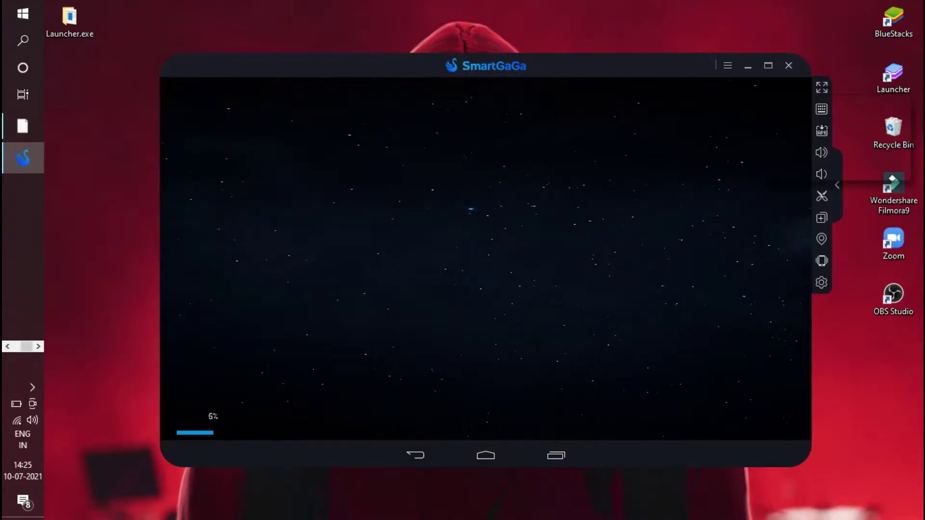
Step: Review the emulator's basic, advanced and game settings, keeping Português as the language
click(727, 65)
click(727, 218)
click(584, 113)
click(821, 282)
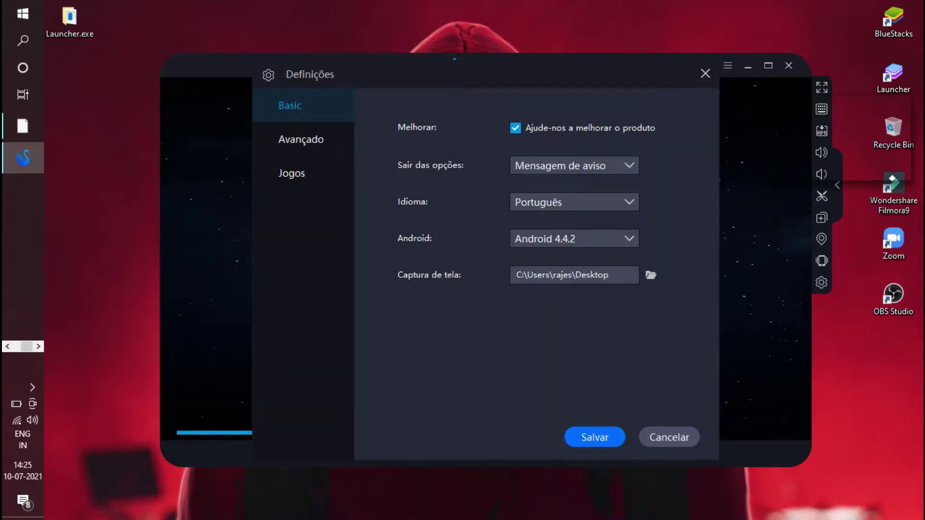
click(574, 202)
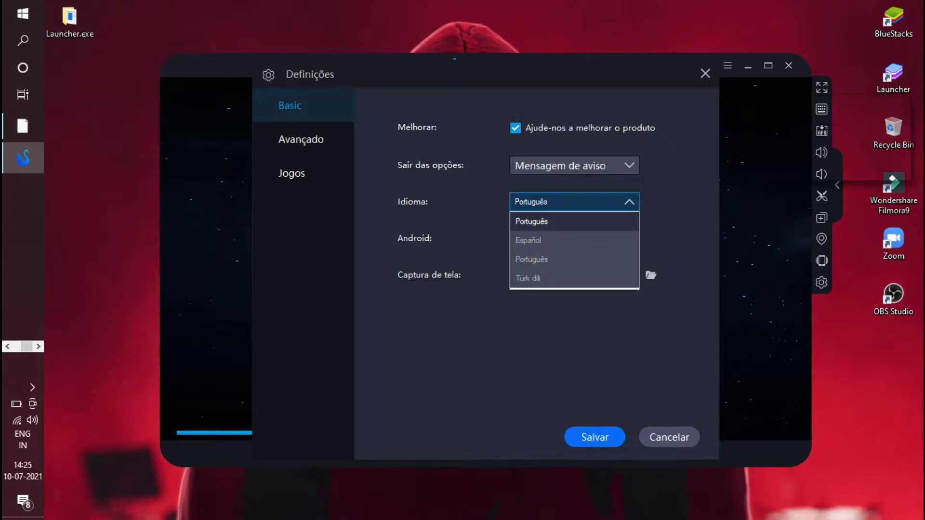
click(573, 221)
click(300, 139)
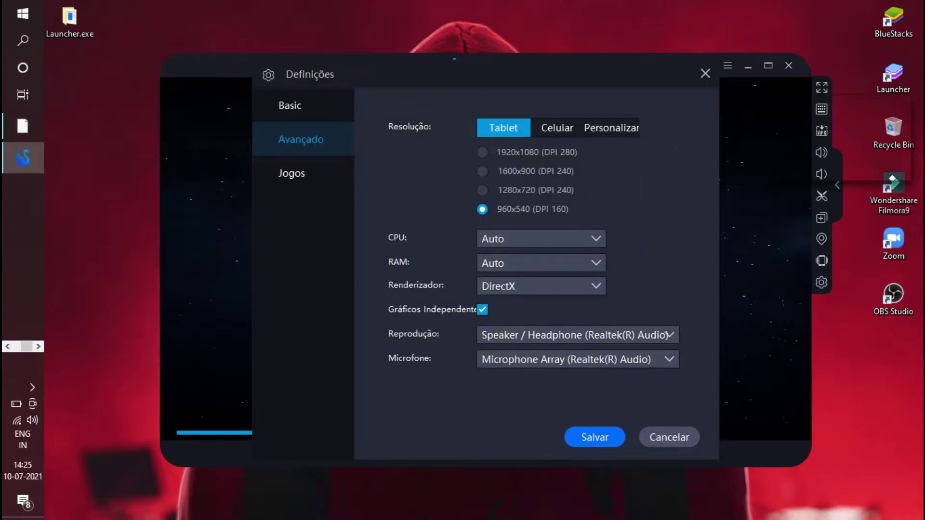
click(292, 173)
Step: Allow SmartGaGa through Windows Defender Firewall on public networks and close the emulator settings
click(540, 373)
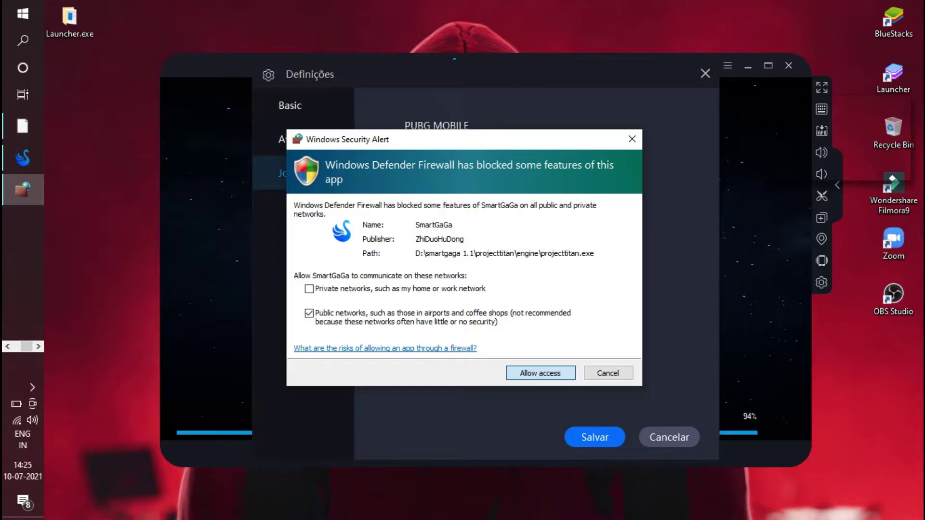
key(Return)
click(706, 73)
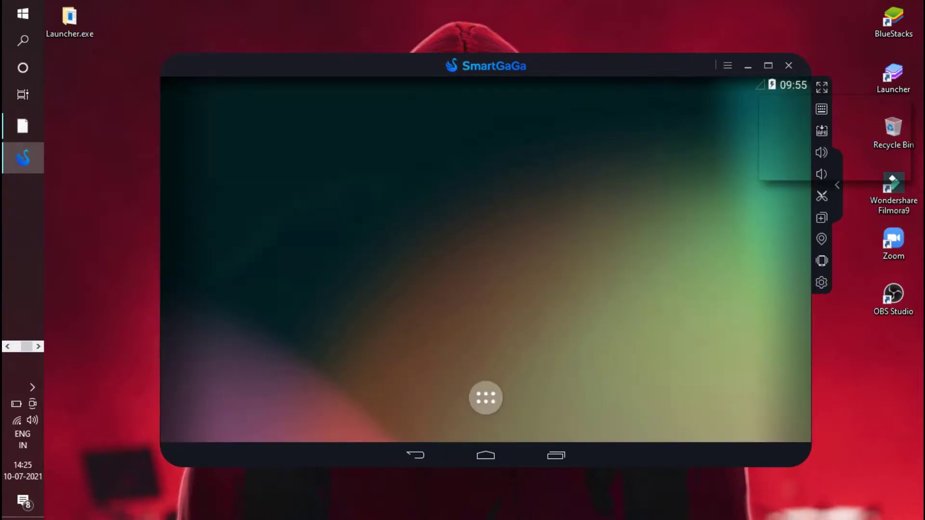
right_click(894, 301)
click(906, 351)
right_click(796, 369)
click(825, 407)
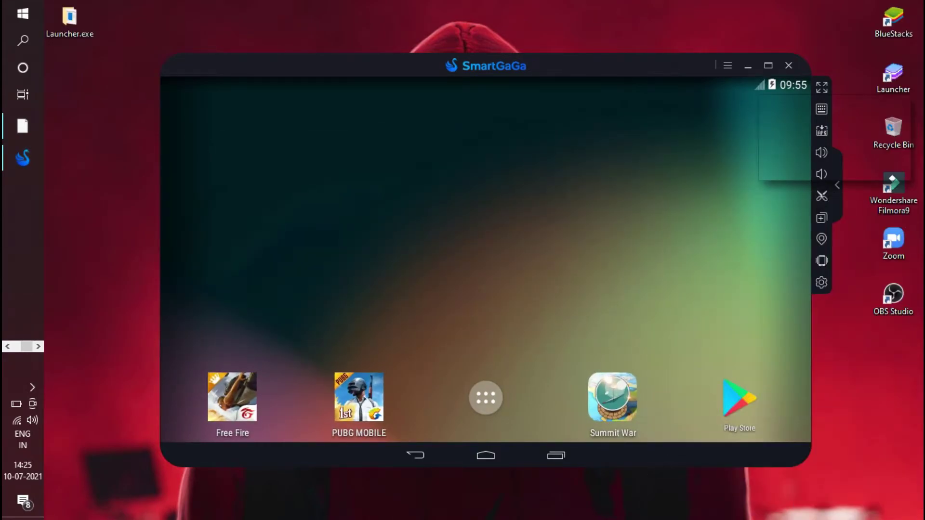
Step: Open the About phone page in the emulator's Android settings and find the Build number entry
click(485, 398)
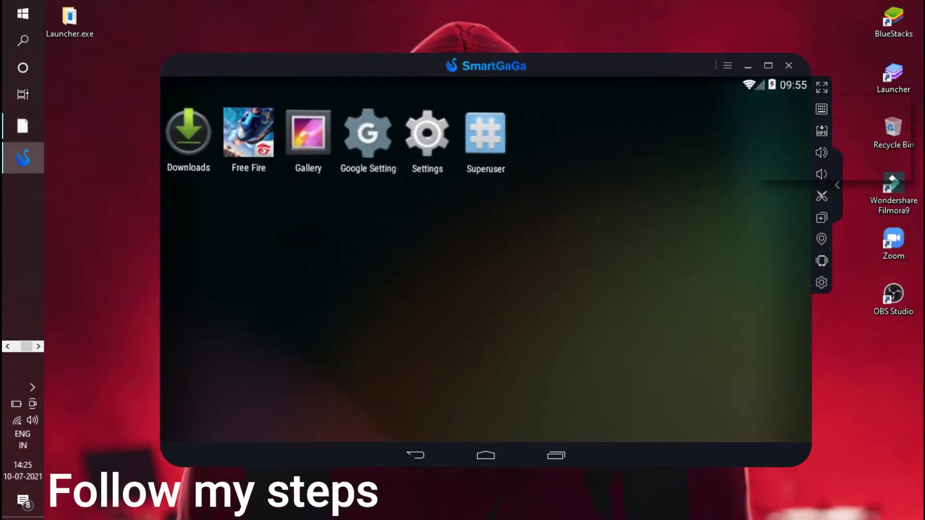
right_click(370, 1)
click(407, 40)
click(427, 139)
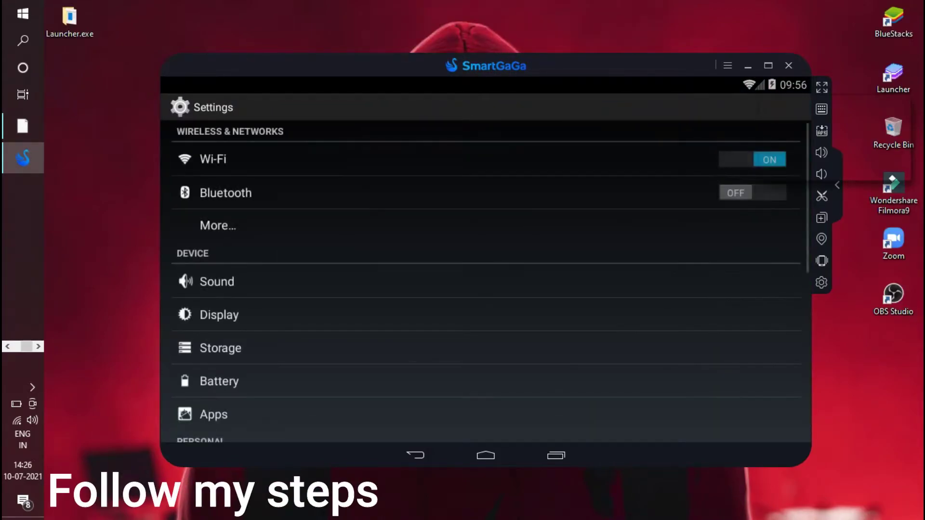
scroll(486, 279, down, 5)
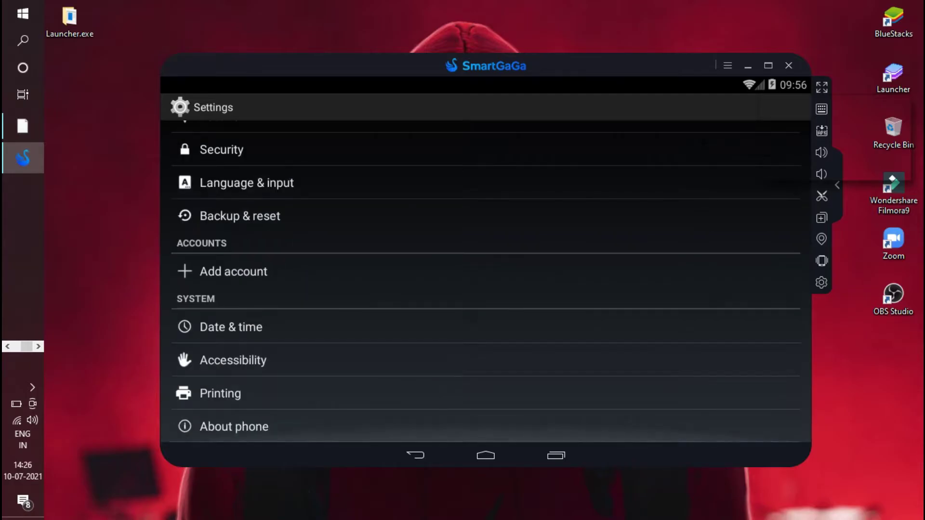
click(233, 427)
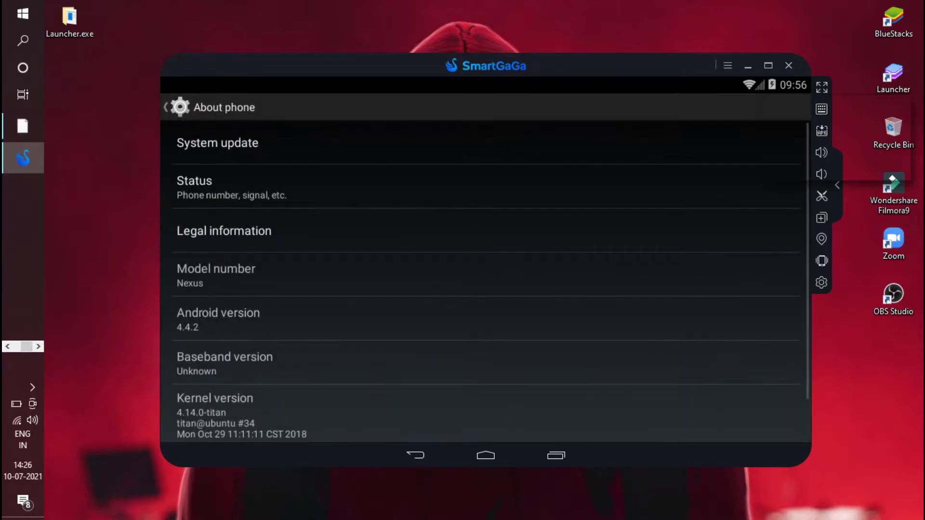
scroll(486, 279, down, 2)
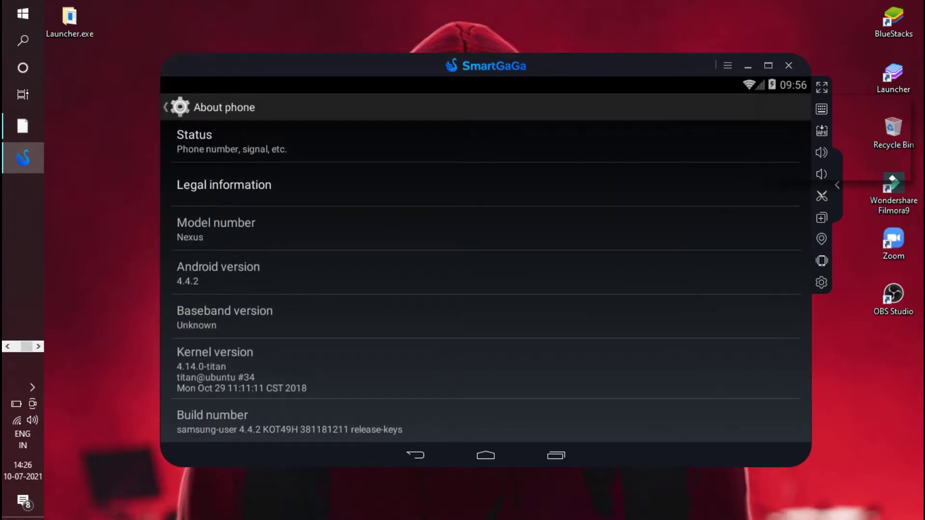
Step: Unlock Android developer mode by tapping the Build number entry repeatedly
click(485, 420)
click(485, 420)
click(486, 420)
click(485, 420)
click(486, 420)
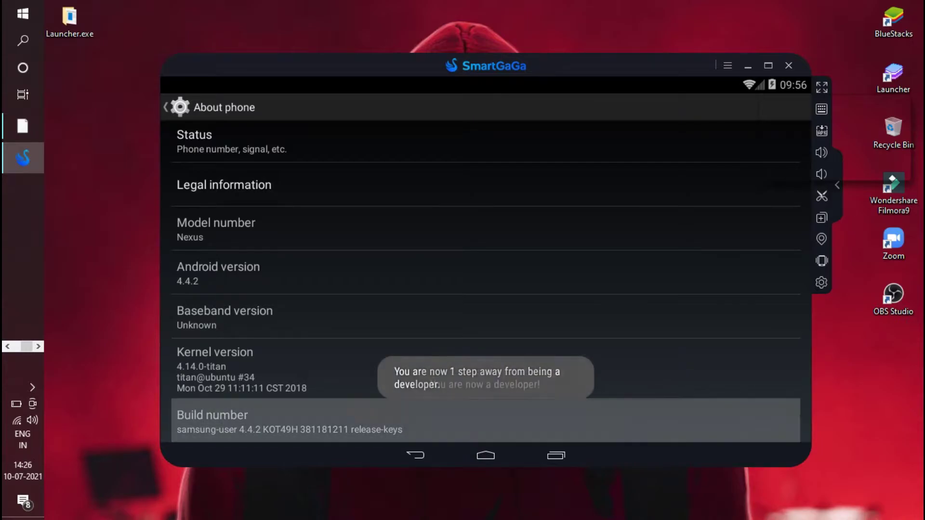
click(289, 421)
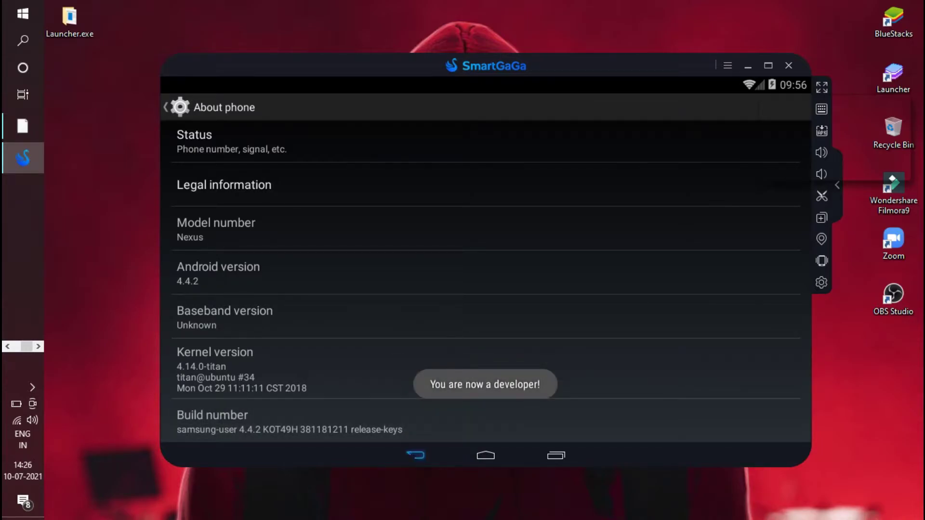
Step: Open the emulator's Android developer options and set the Transition animation scale to Animation off
click(415, 455)
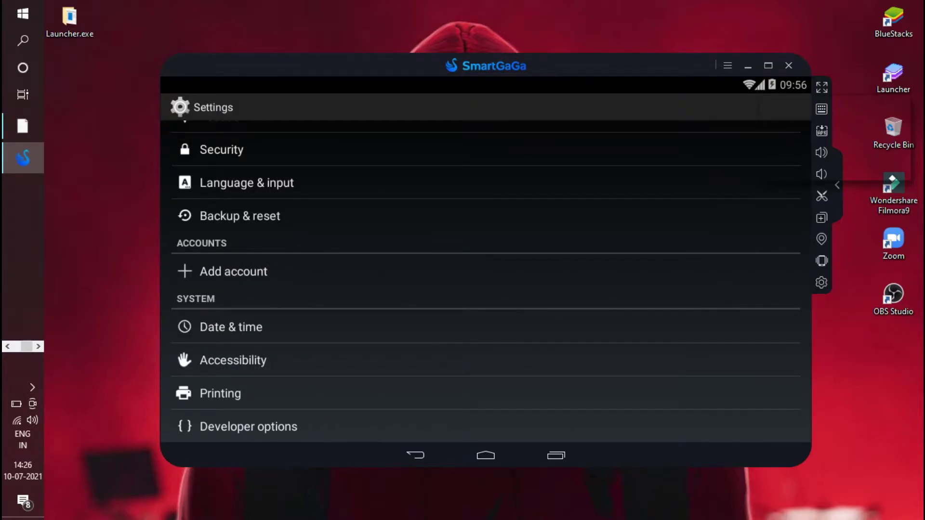
click(248, 427)
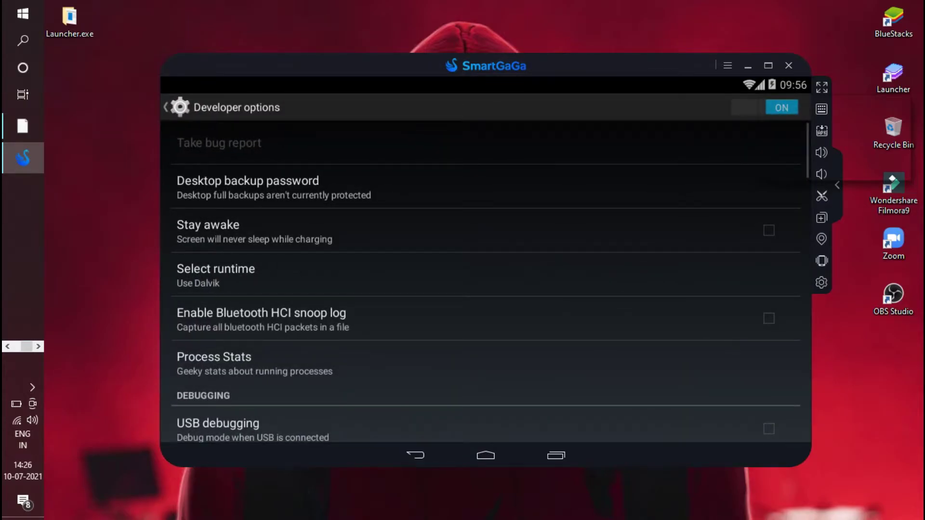
scroll(486, 282, down, 10)
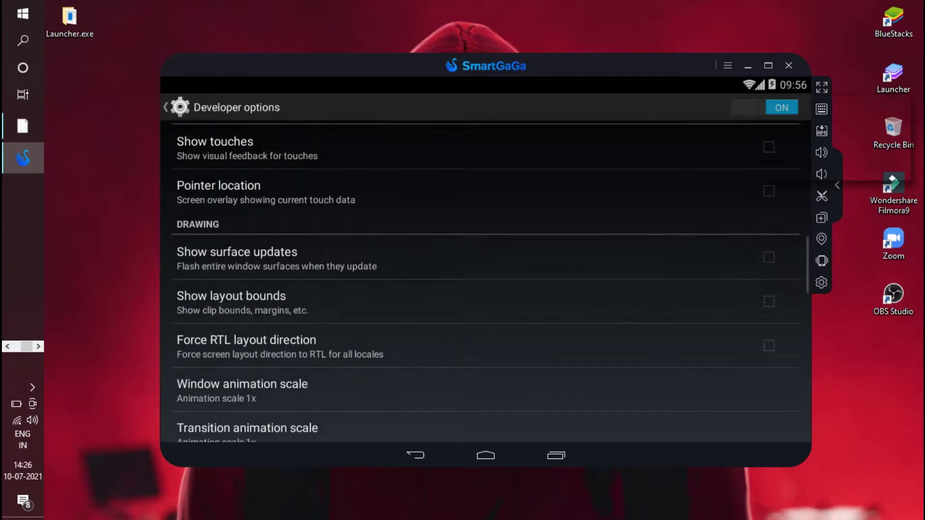
click(486, 219)
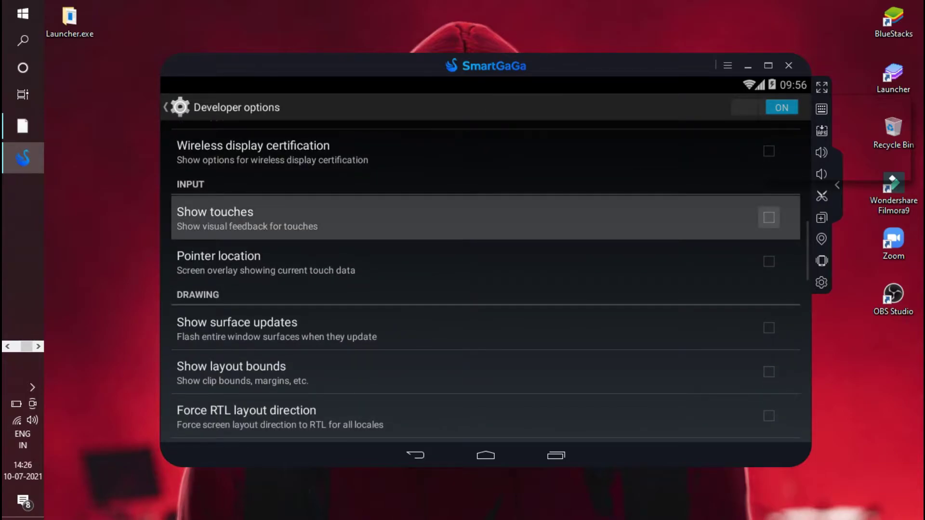
drag(445, 372, 467, 221)
drag(435, 332, 435, 243)
click(285, 245)
click(389, 182)
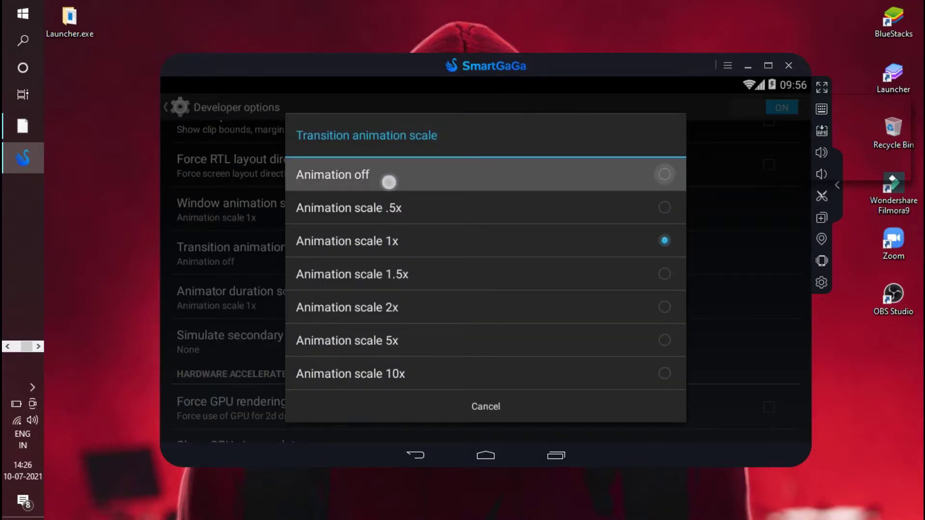
Step: Set both the Animator duration scale and the Window animation scale to Animation off
click(262, 302)
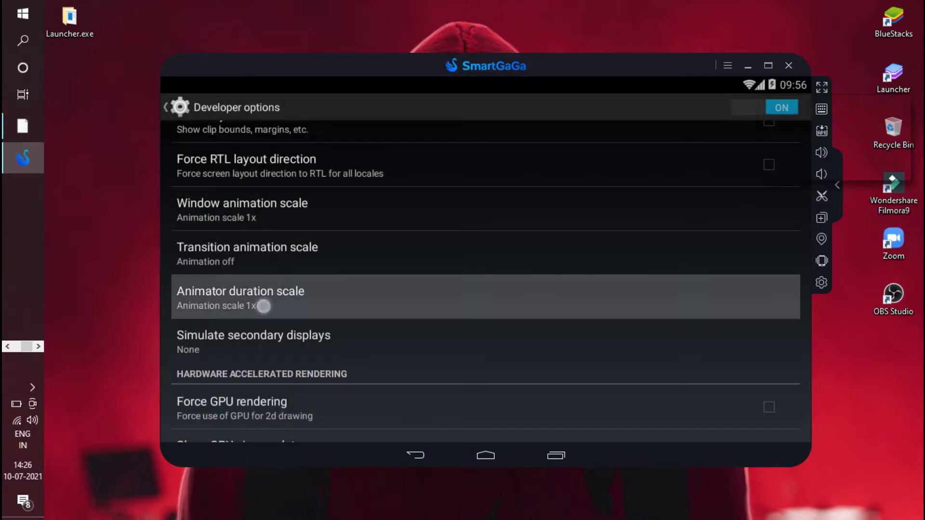
click(369, 175)
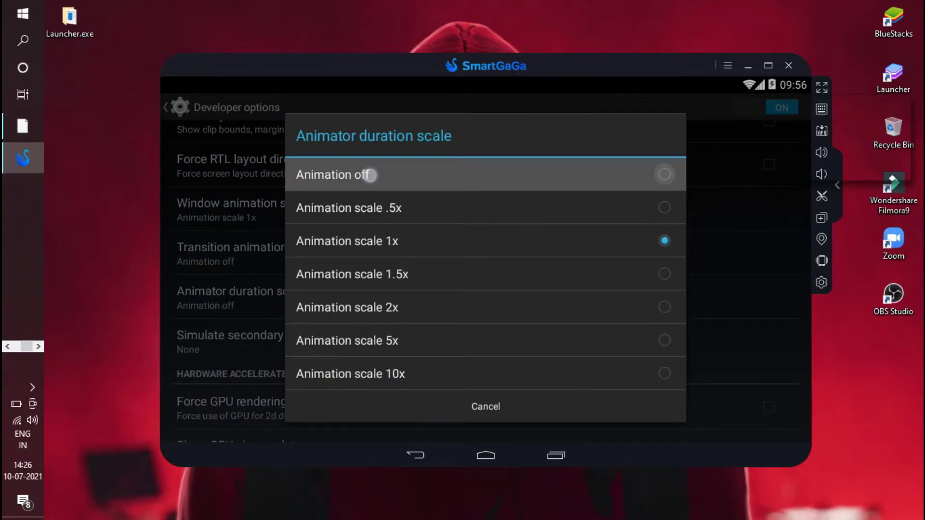
click(237, 212)
click(421, 168)
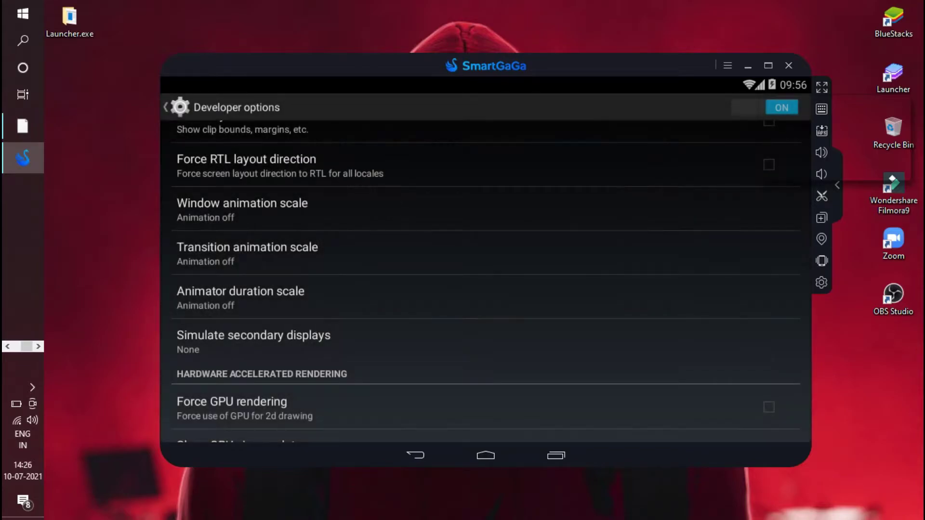
Step: Enable Force GPU rendering and Force 4x MSAA in the hardware accelerated rendering options
drag(388, 320, 389, 132)
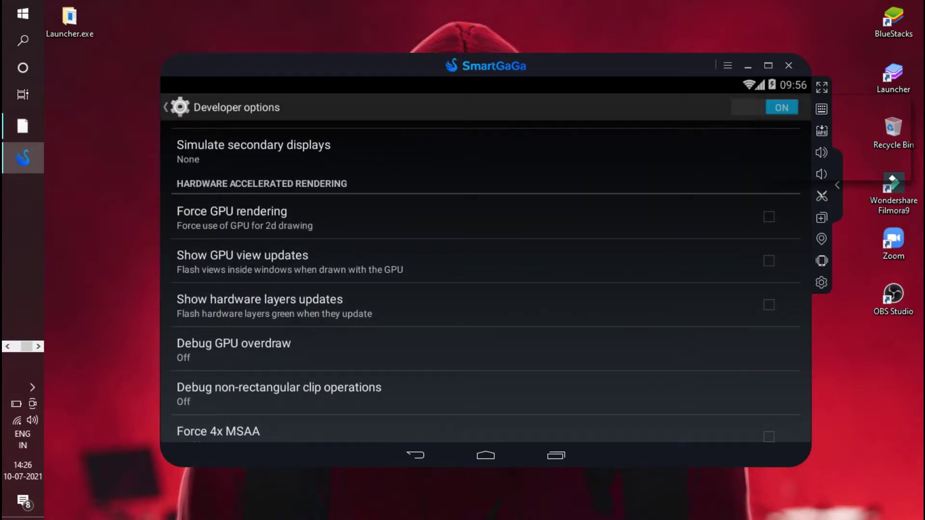
click(768, 217)
drag(496, 348, 554, 140)
click(334, 216)
Step: Enable Don't keep activities and set the Background process limit to At most 1 process
drag(471, 362, 471, 172)
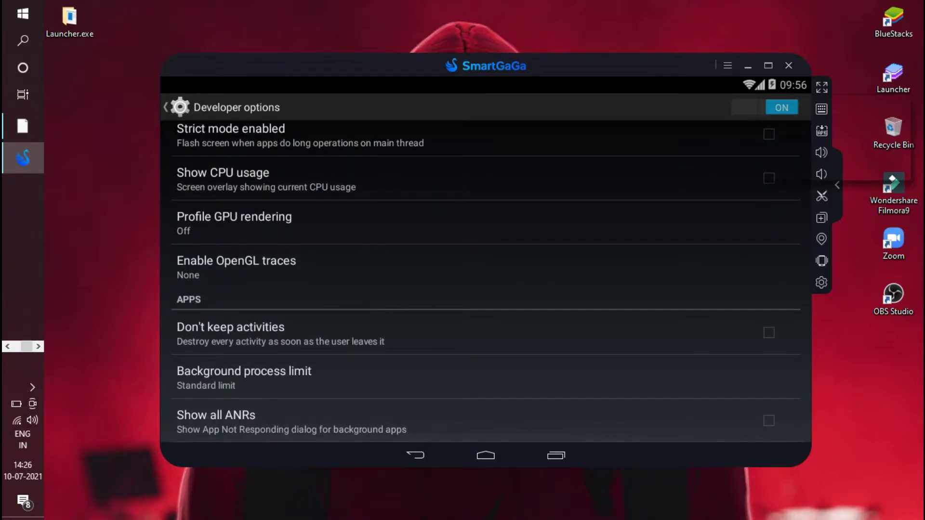
click(458, 325)
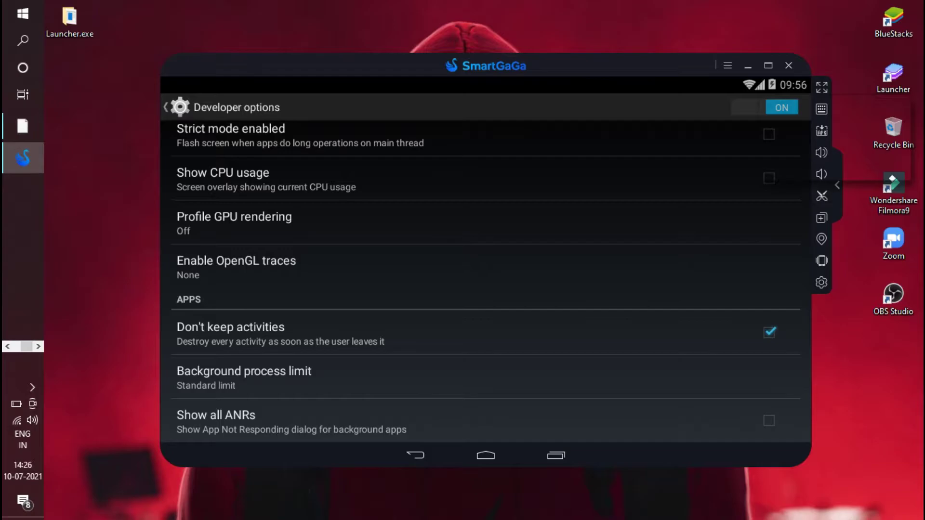
click(314, 383)
click(351, 257)
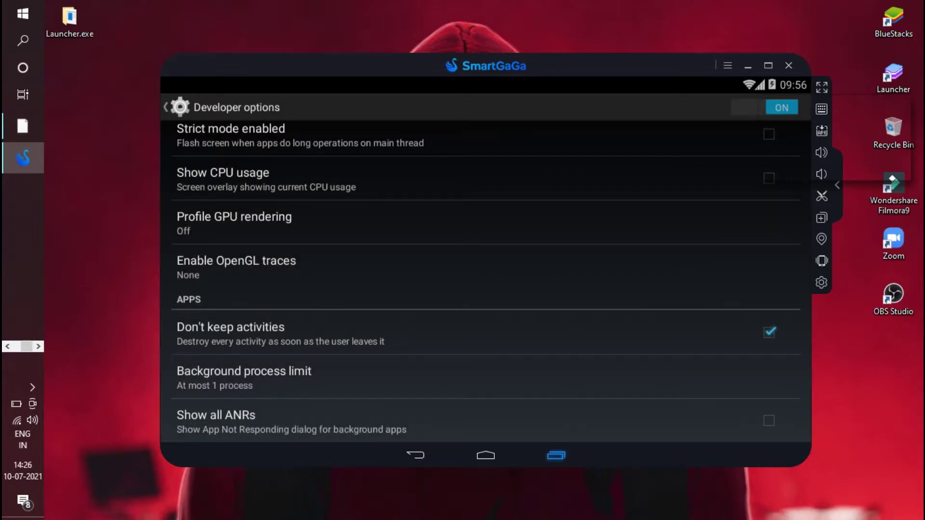
Step: Dismiss the Android Settings app from the emulator's recent apps and return to the home screen
click(556, 455)
drag(741, 250, 756, 82)
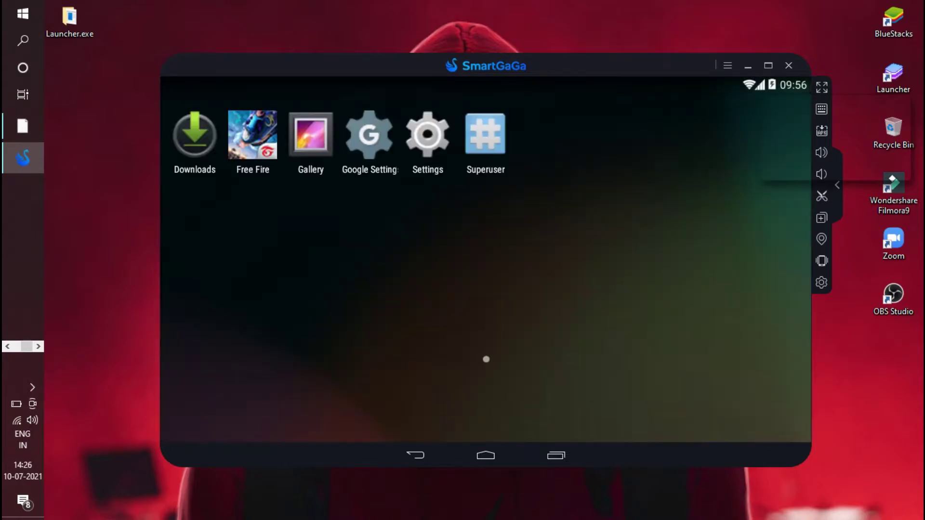
right_click(750, 351)
click(781, 390)
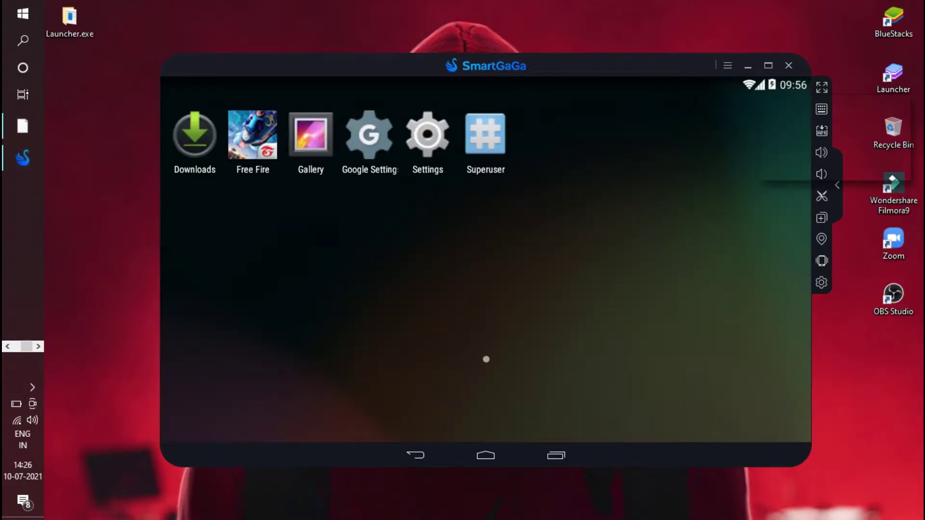
Step: Launch Free Fire in the emulator and sign in with a guest account
click(252, 135)
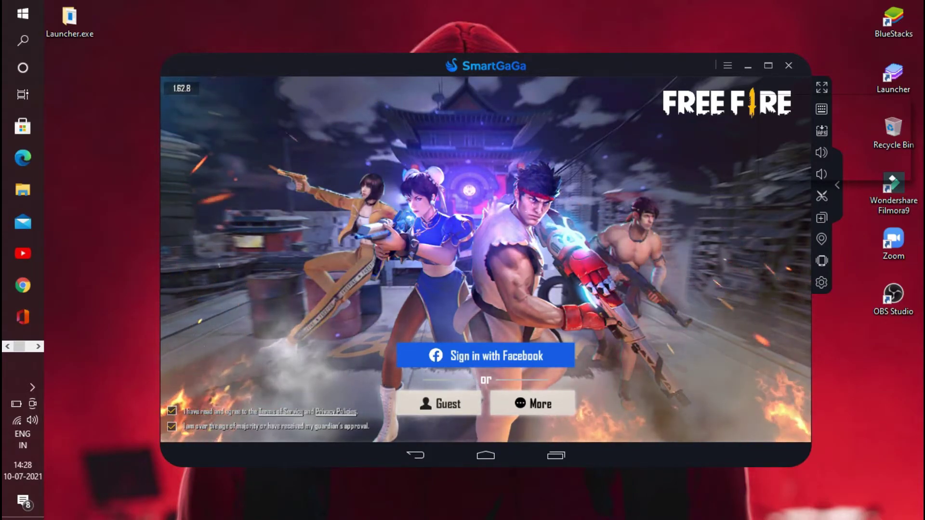
click(439, 403)
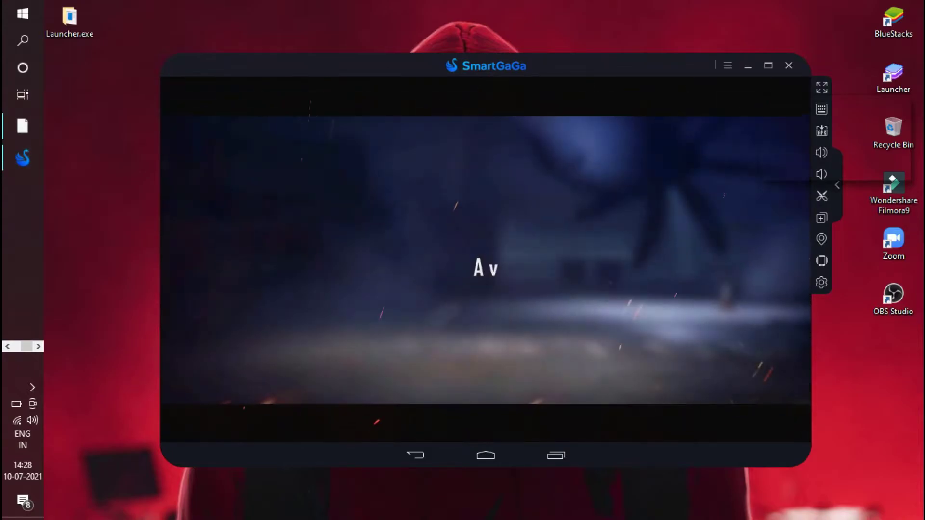
Step: Select FF Veteran as the player experience level in Free Fire
right_click(922, 254)
click(831, 294)
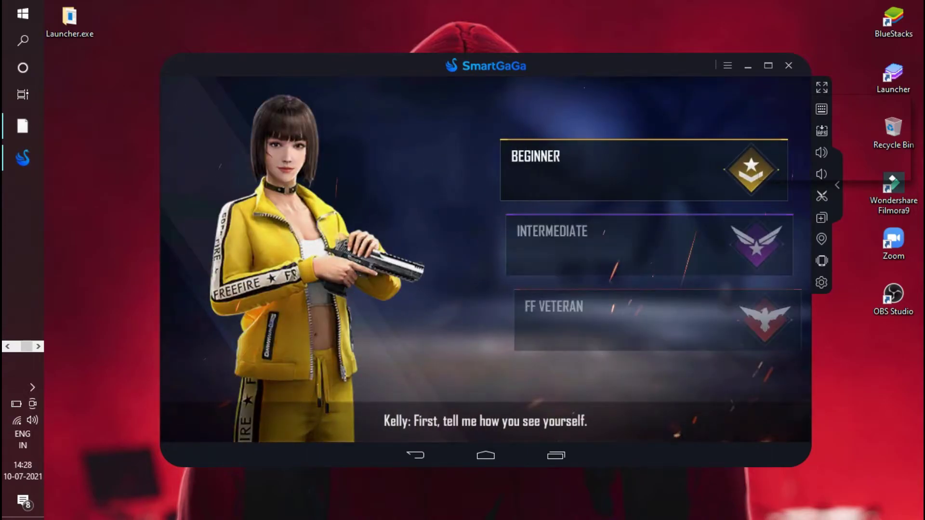
click(610, 329)
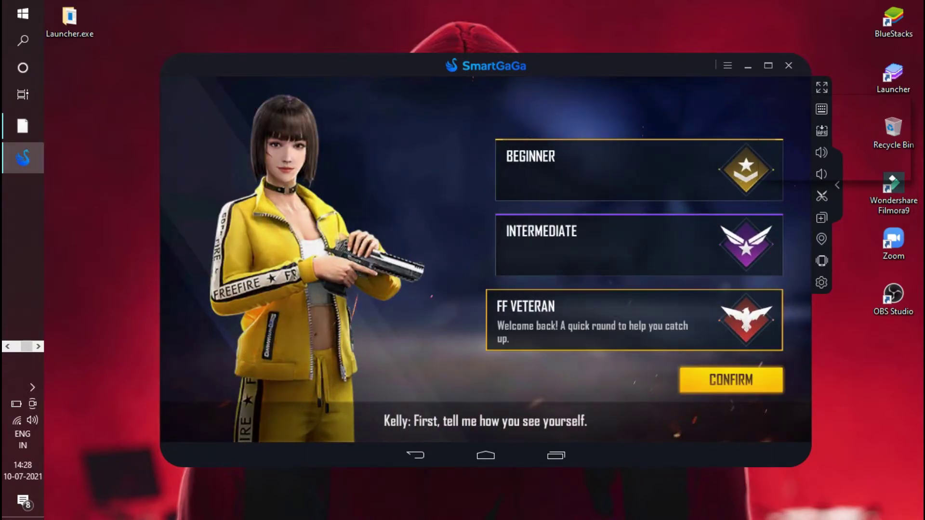